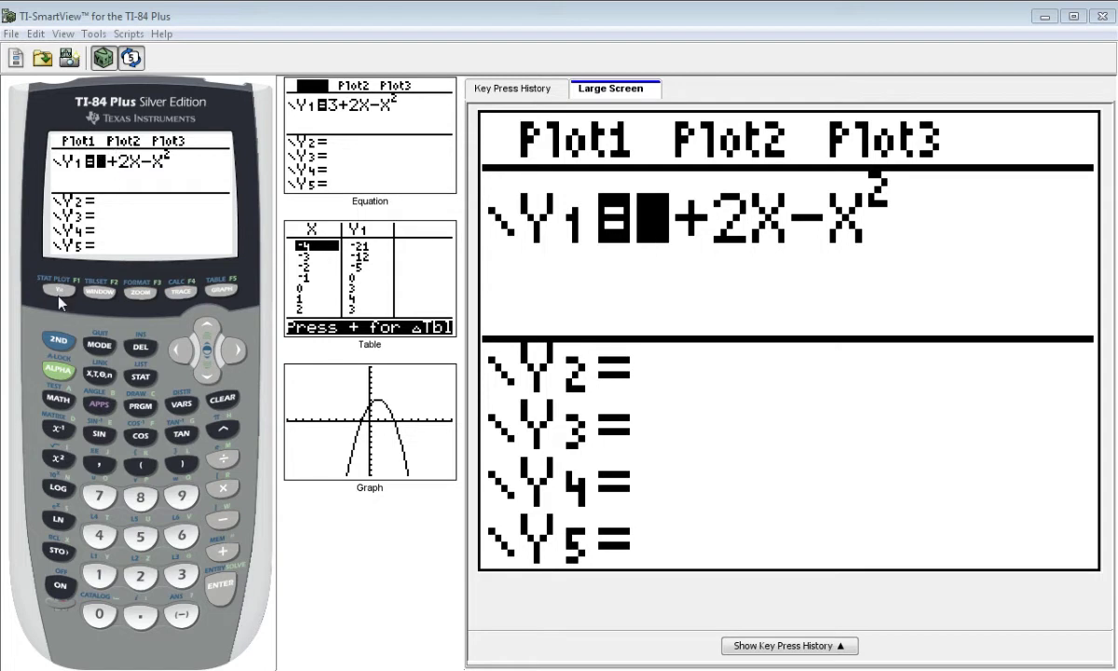
Step: Graph the parabola Y1=3+2x-x^2 in the standard viewing window using ZStandard
click(140, 295)
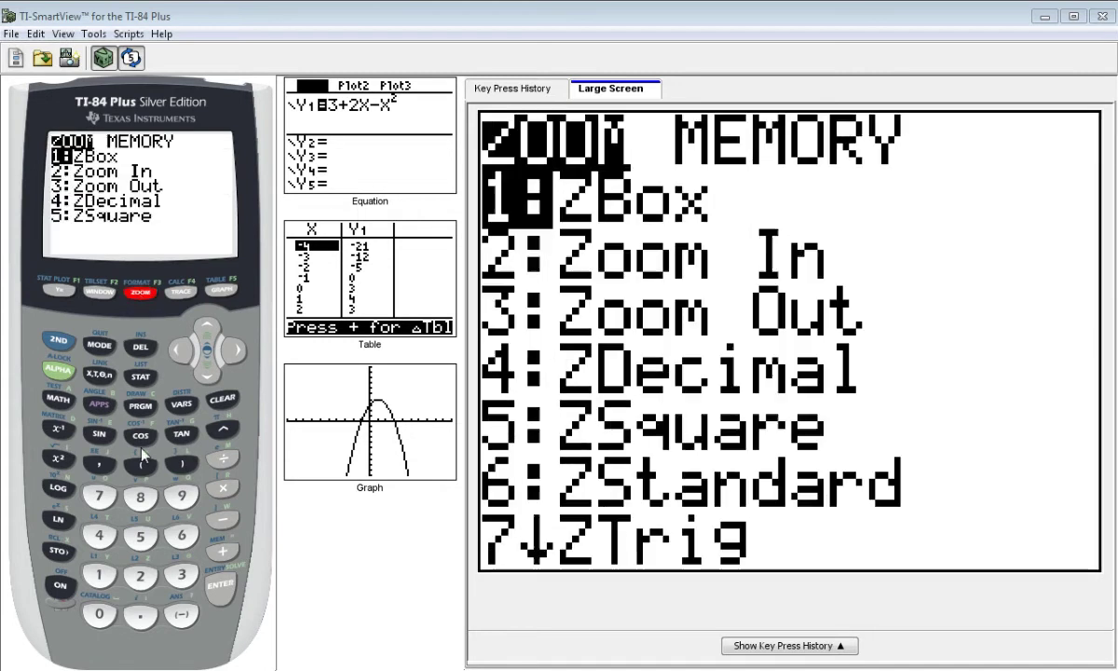
click(184, 537)
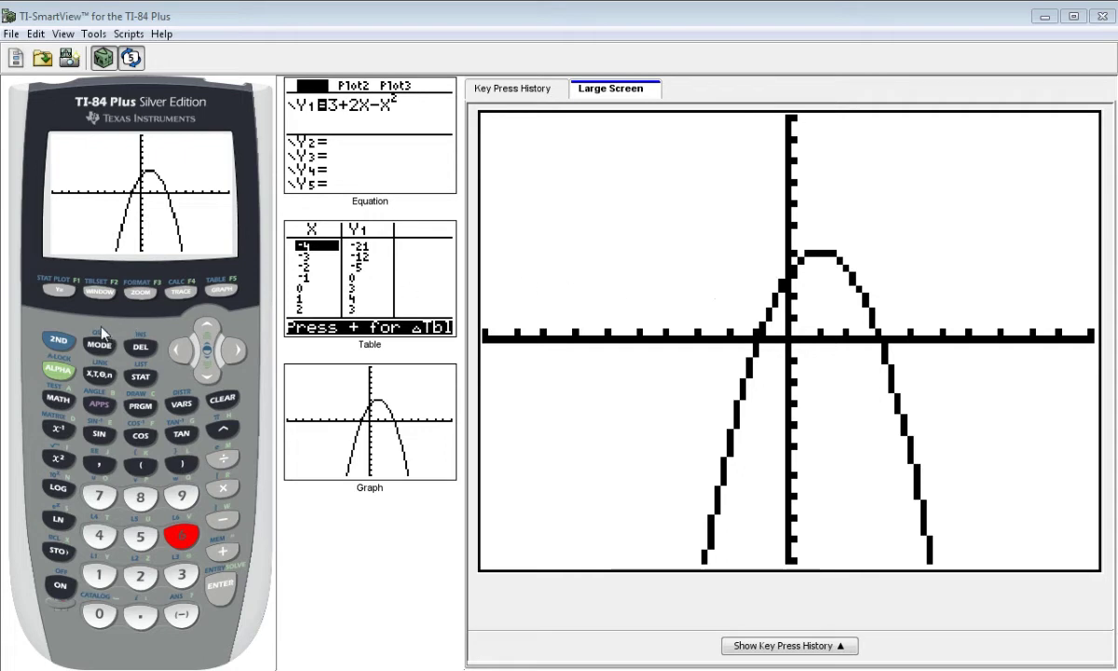
Step: Start the 2:zero calculation from the CALCULATE menu on the parabola's graph
click(58, 341)
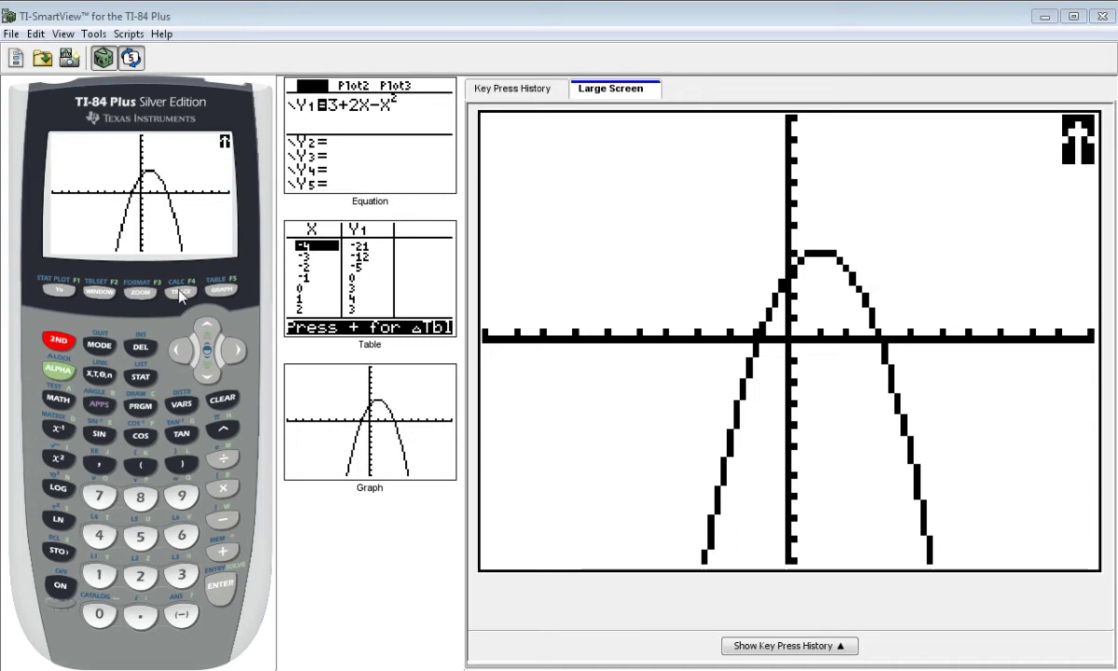
click(179, 293)
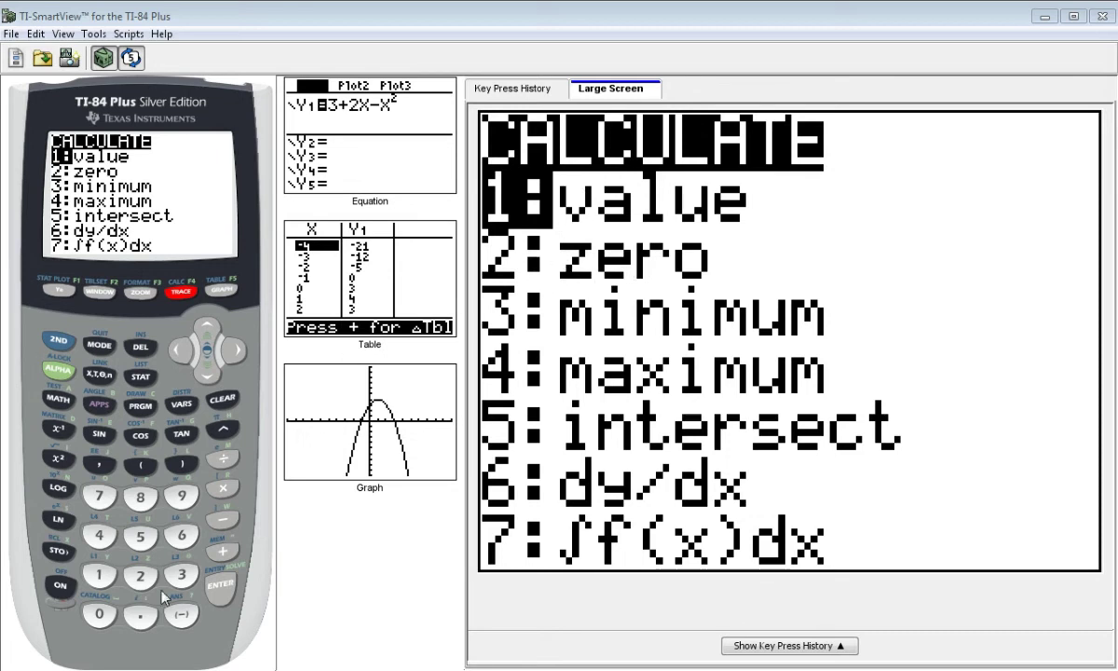
click(135, 581)
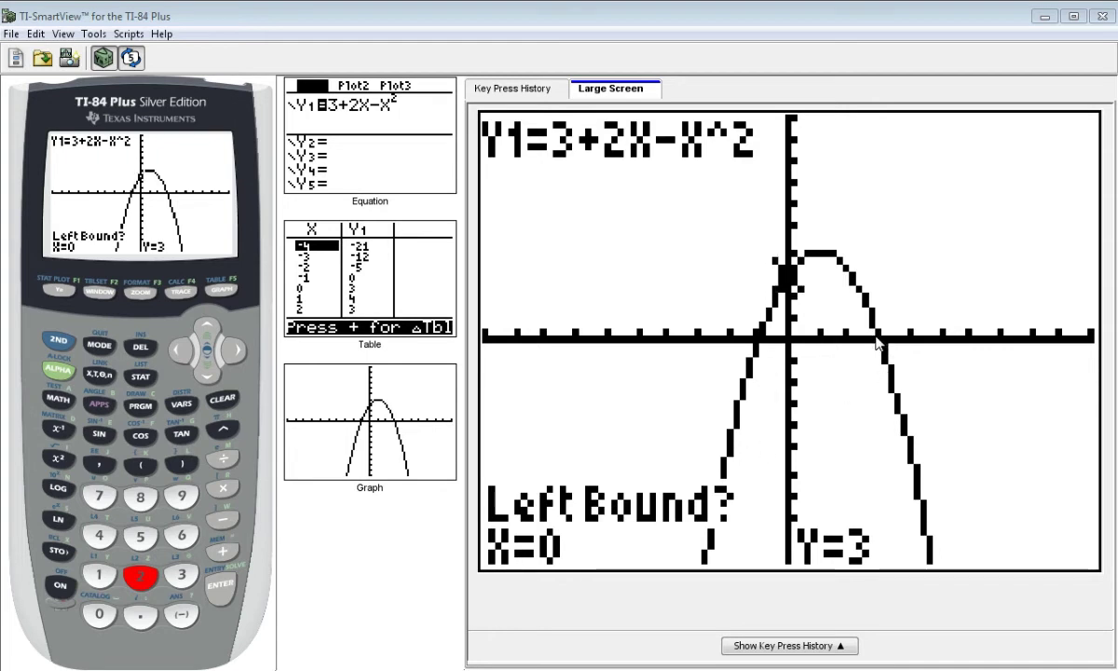
Step: Set the zero's left bound at X≈2.77, just before the right-hand crossing
click(235, 351)
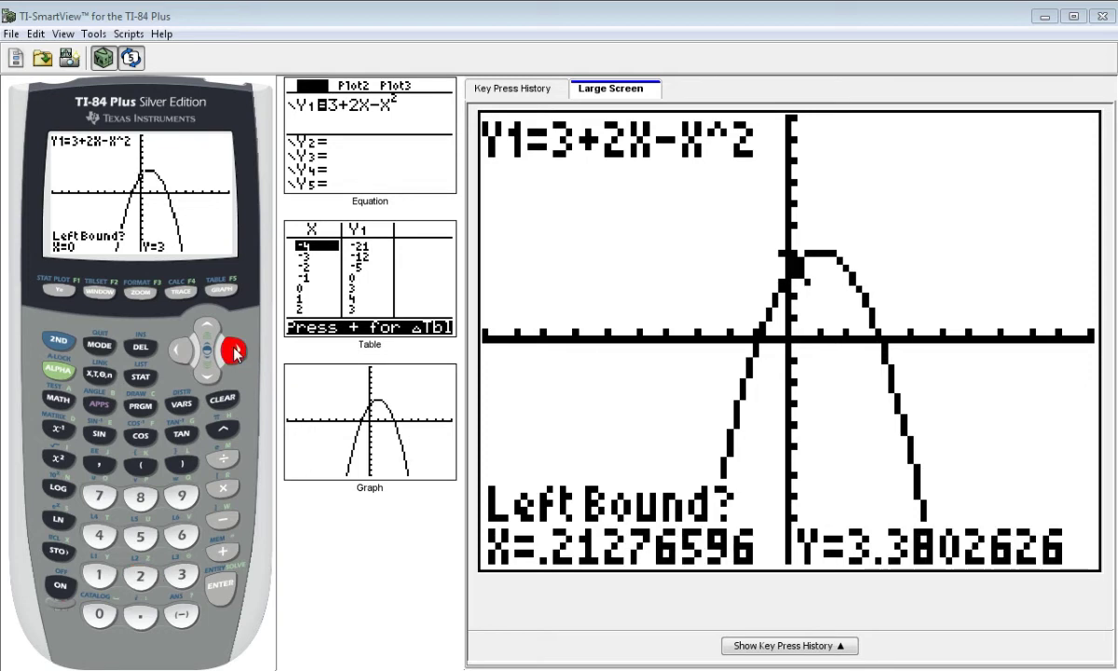
click(235, 350)
click(235, 350)
click(235, 351)
click(235, 350)
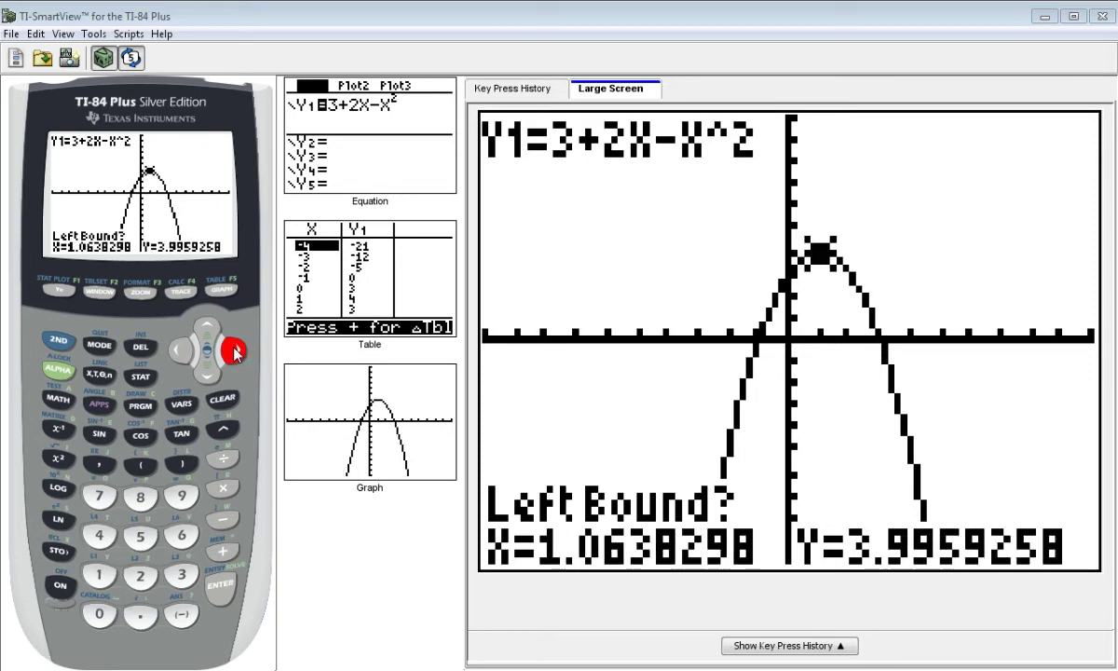
click(235, 350)
click(235, 350)
click(235, 350)
click(235, 350)
click(235, 351)
click(235, 351)
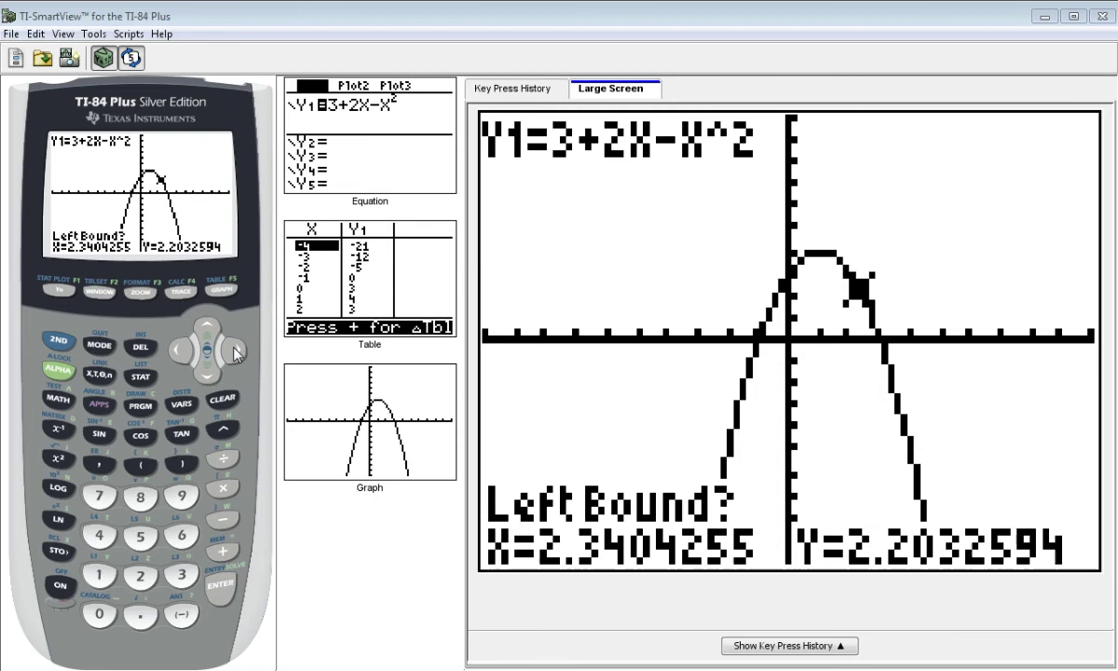
click(235, 350)
click(234, 351)
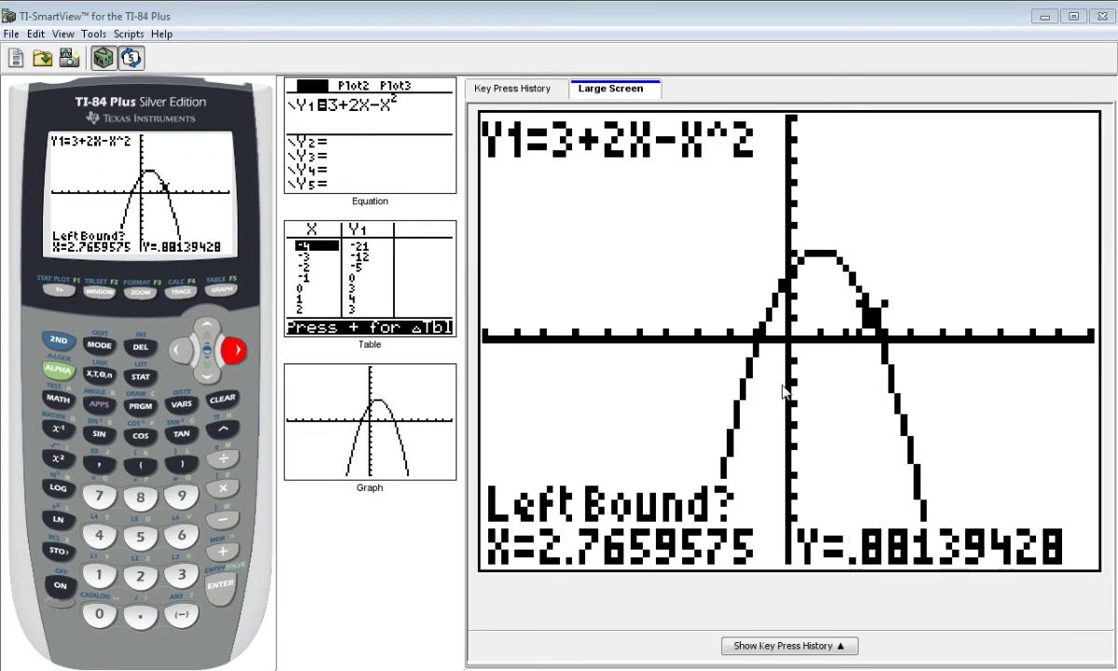
click(220, 585)
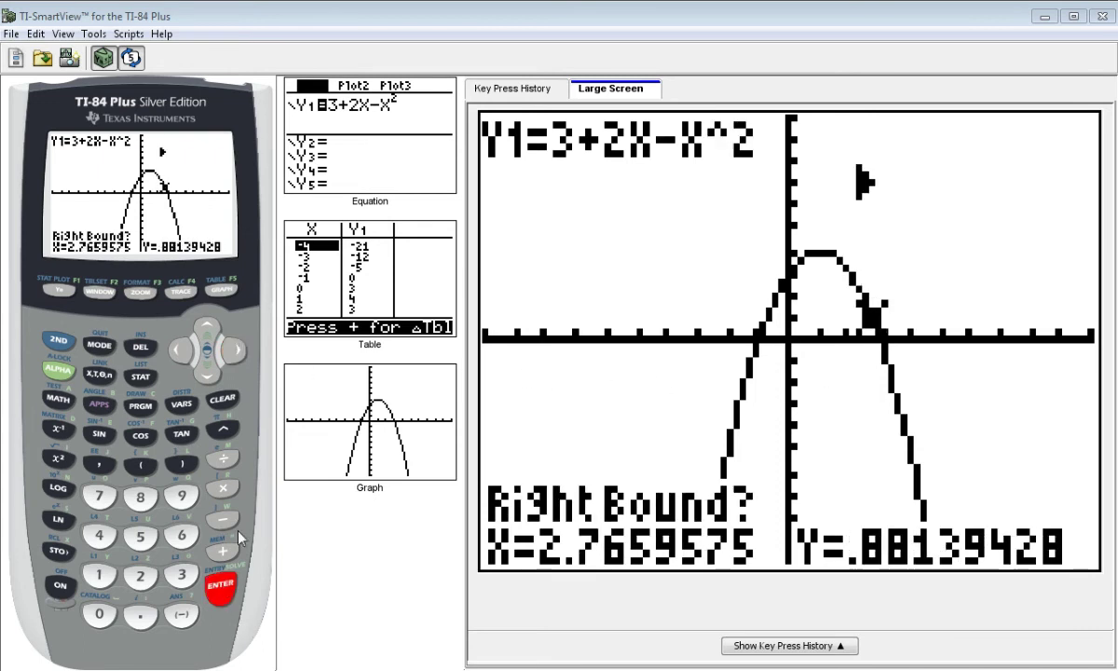
Step: Set the right bound at X≈3.40 and accept the guess to get zero X=3, Y=0
click(237, 351)
click(236, 351)
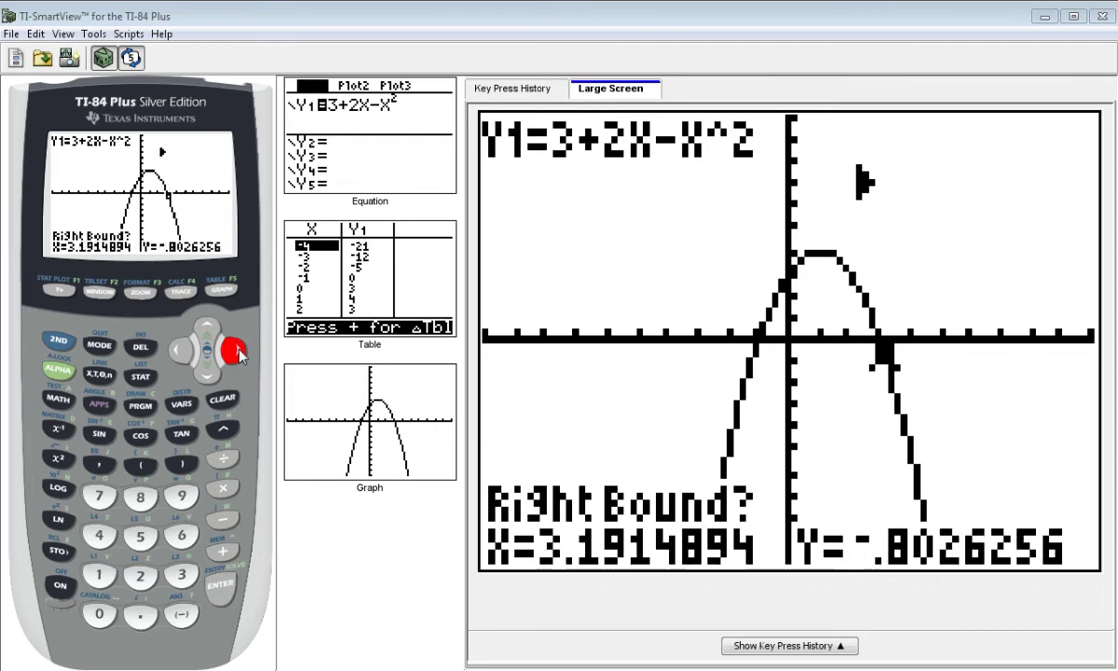
click(237, 351)
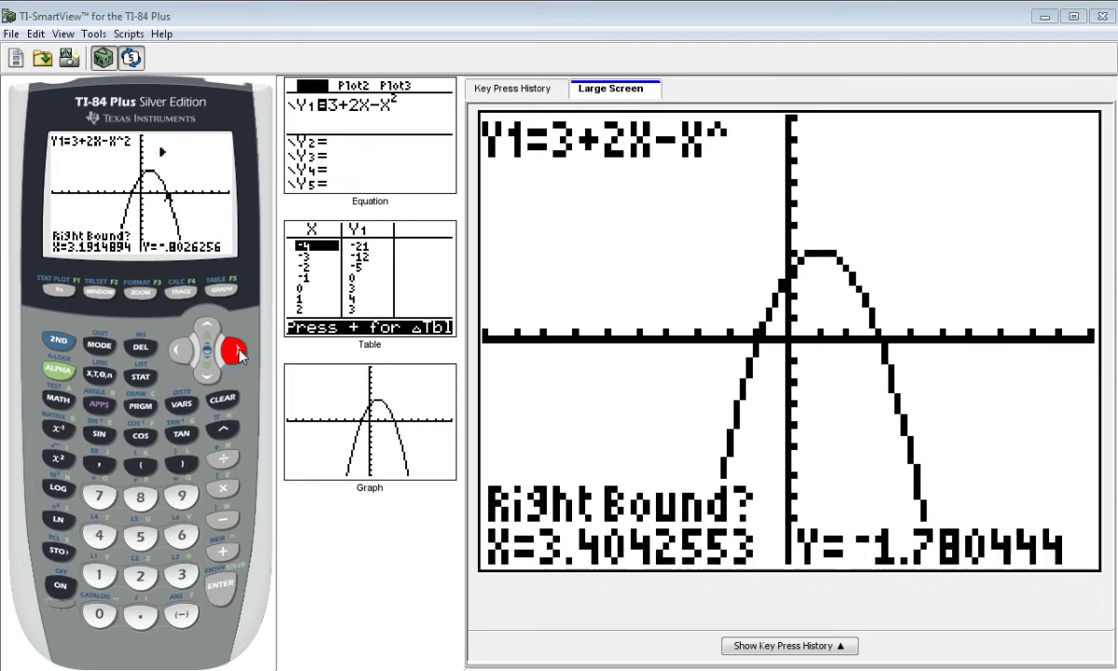
click(223, 579)
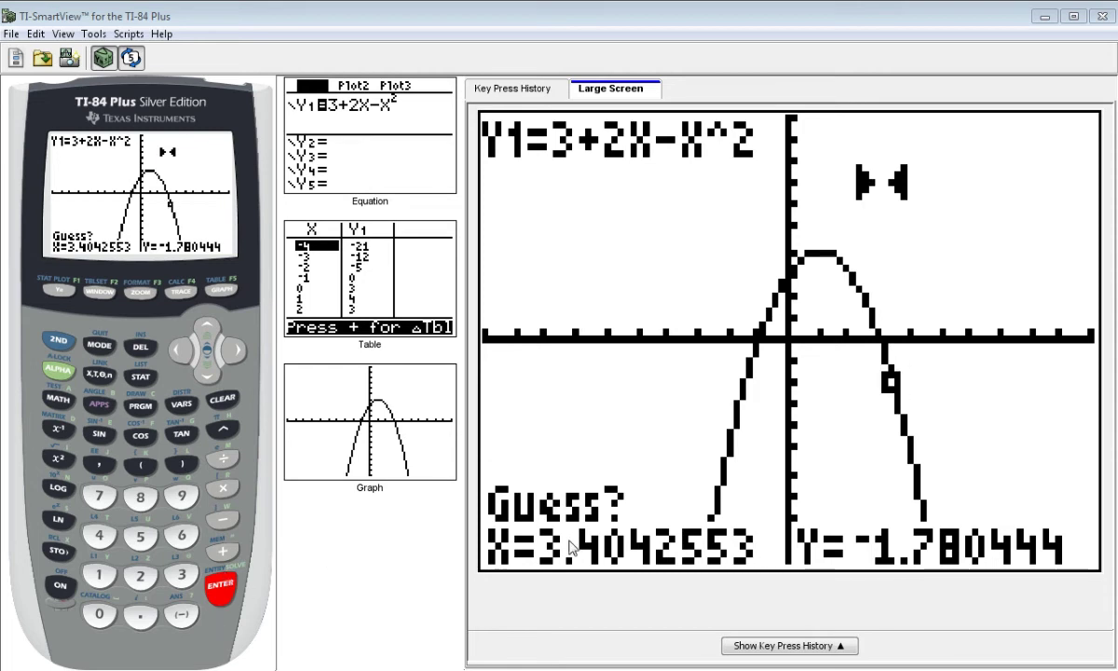
click(225, 587)
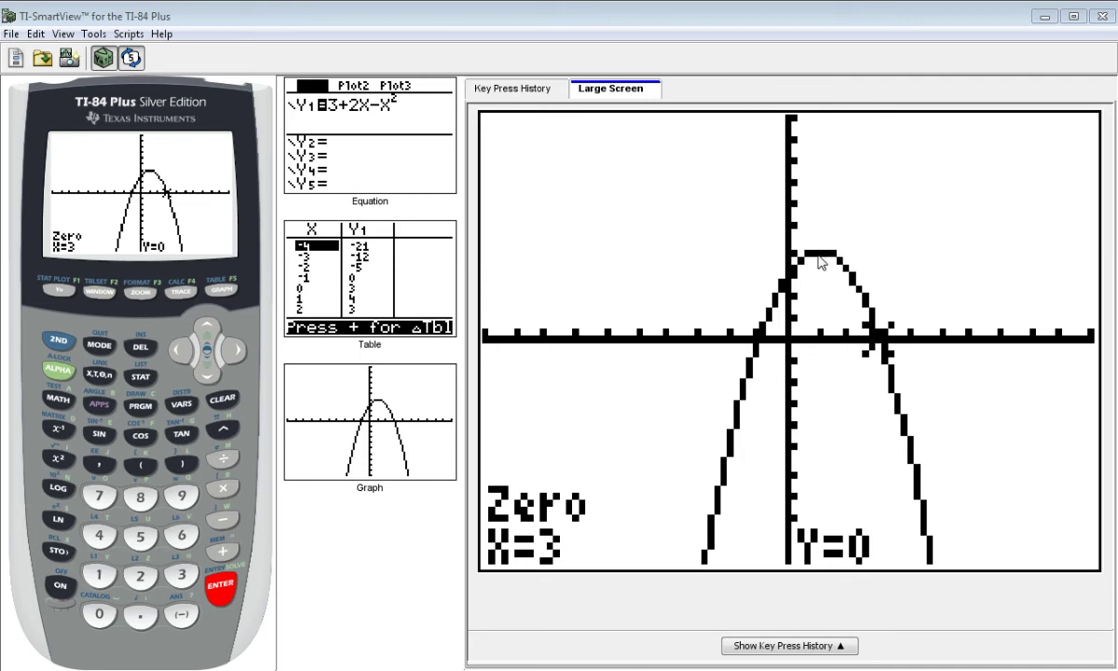
Step: Start the 4:maximum calculation from the CALCULATE menu
click(56, 338)
click(177, 290)
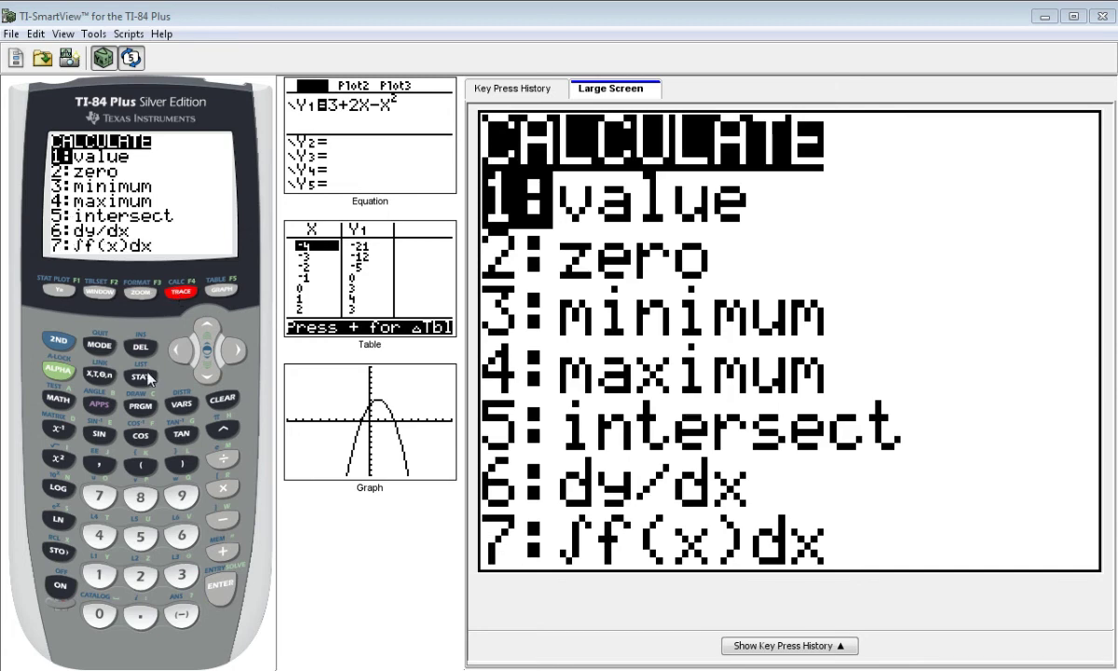
click(99, 536)
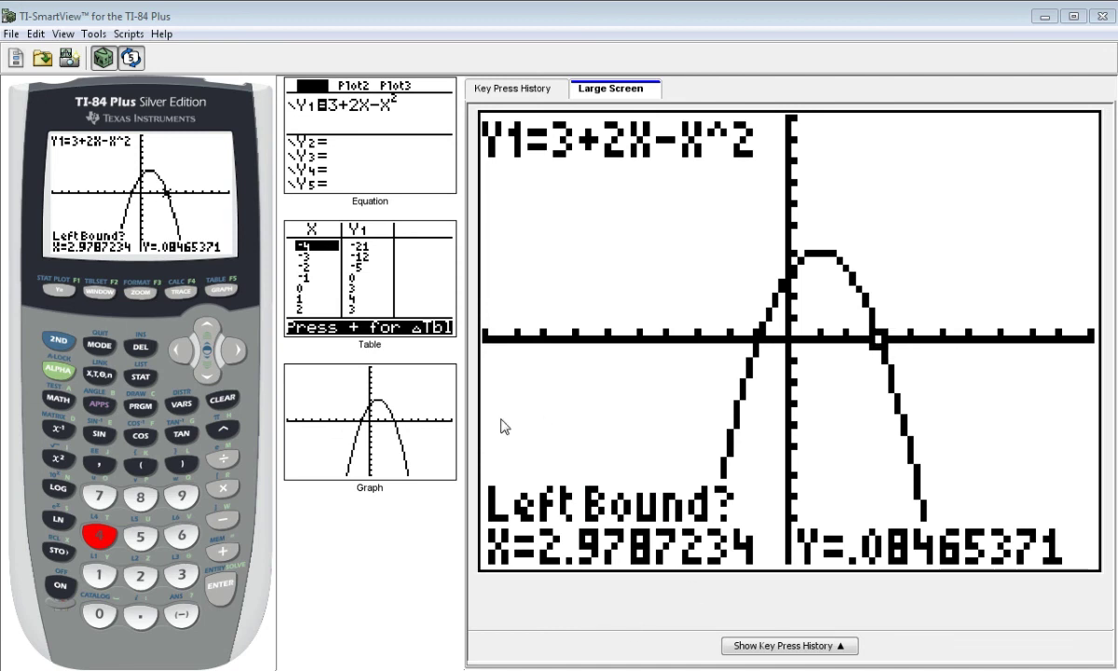
Step: Set the maximum's left bound at X≈0.43, left of the vertex
click(182, 350)
click(182, 350)
click(183, 350)
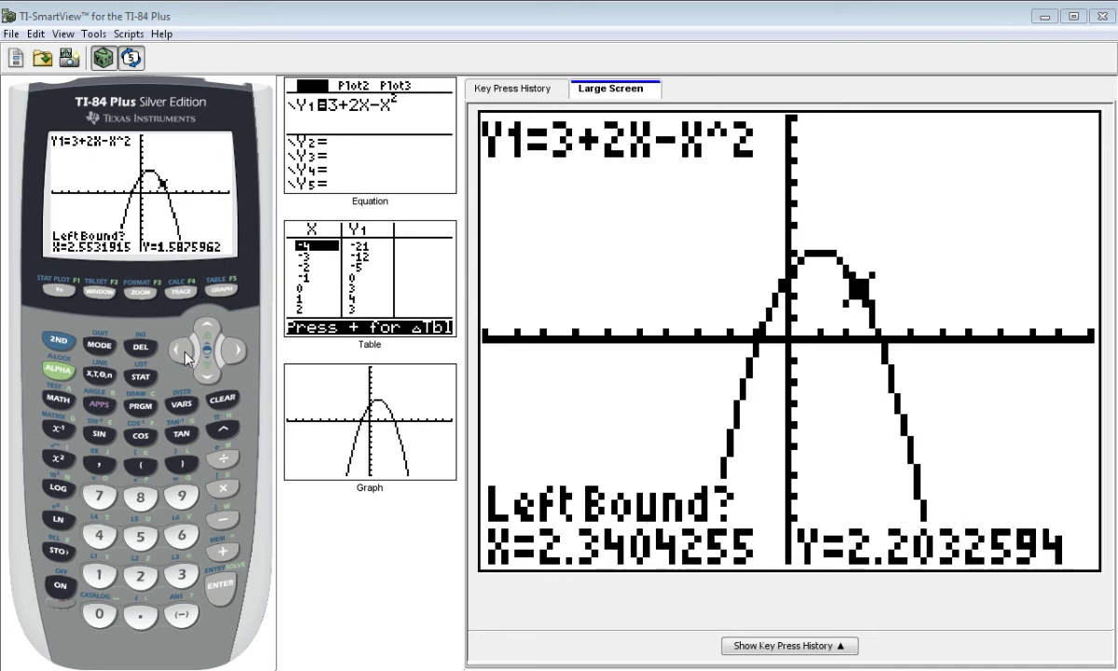
click(182, 350)
click(182, 350)
click(182, 350)
click(182, 350)
click(183, 353)
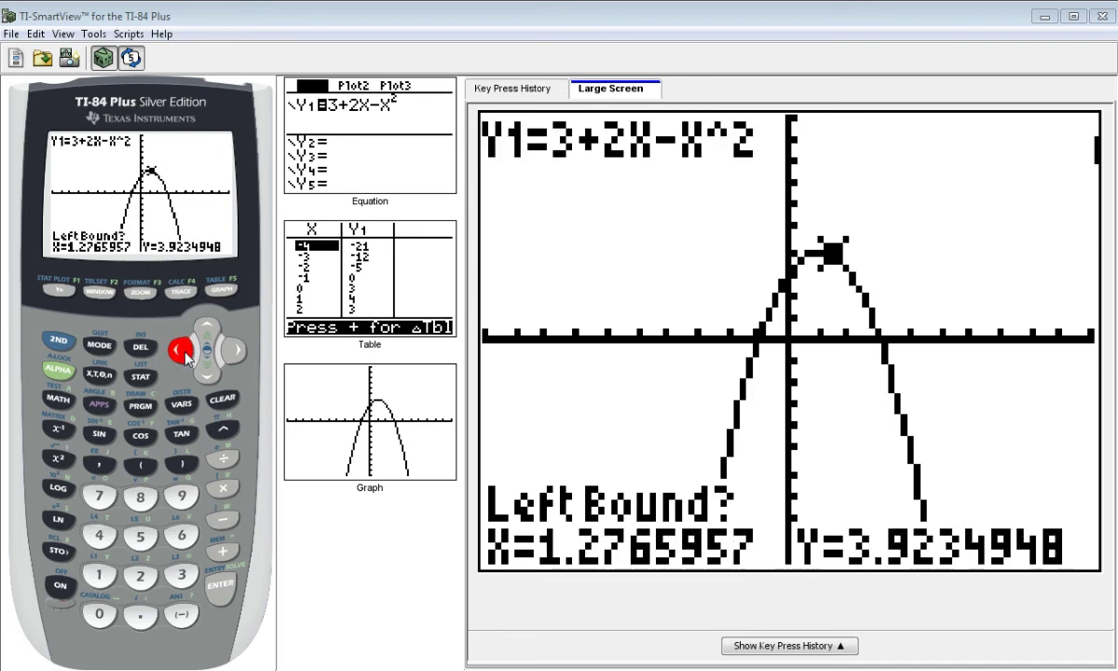
click(184, 353)
click(184, 353)
click(183, 351)
click(183, 351)
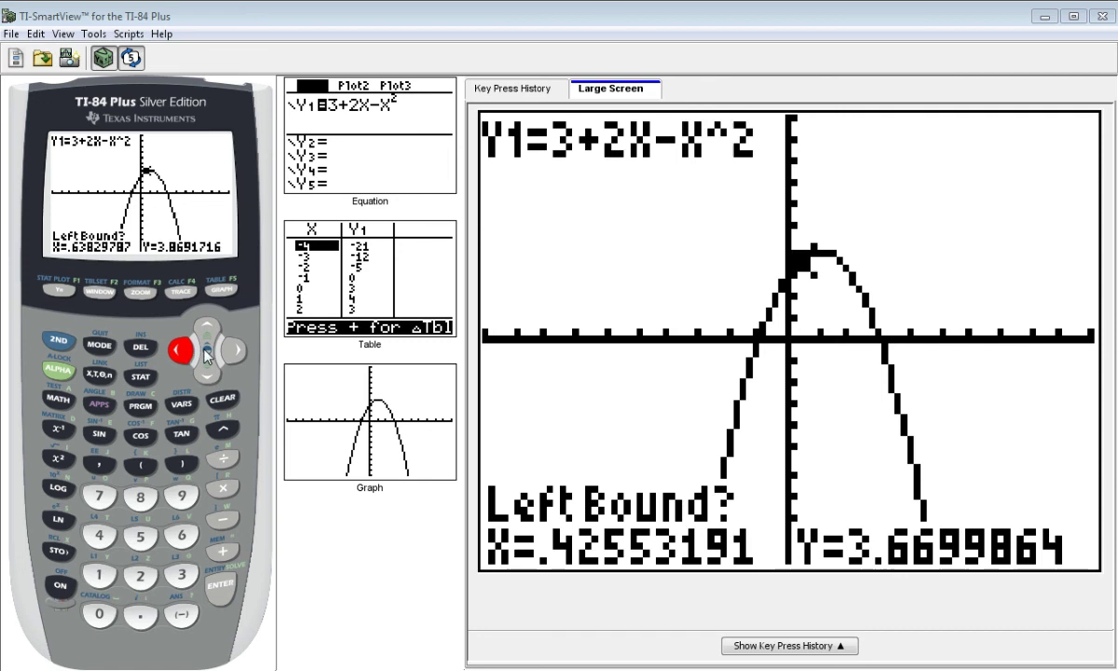
click(220, 584)
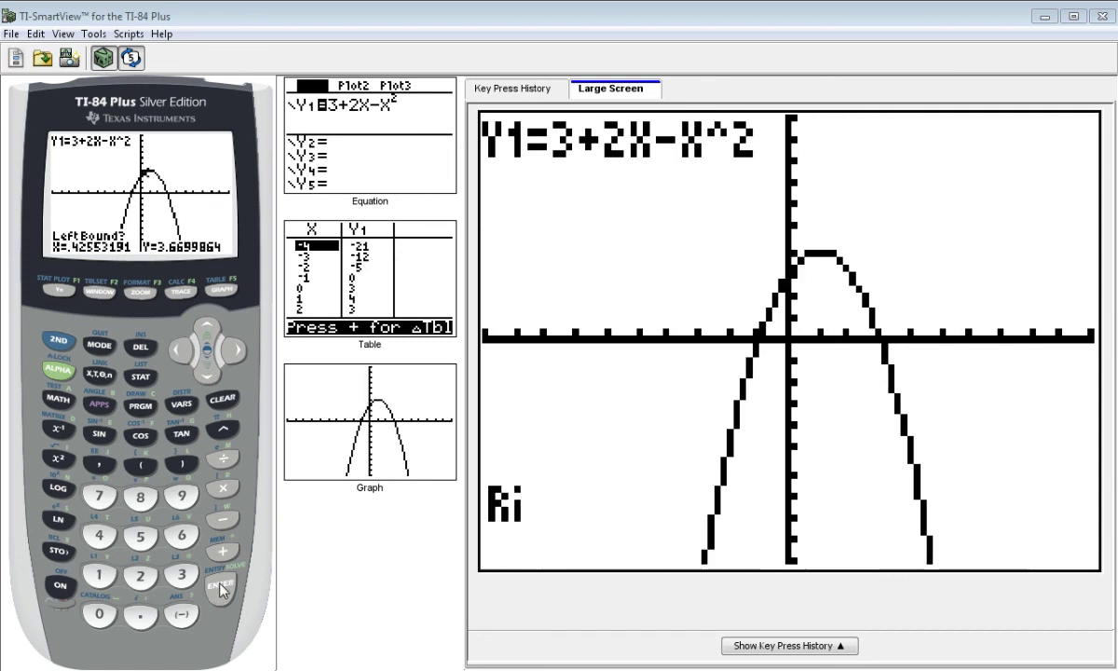
Step: Set the maximum's right bound at X≈2.13, right of the vertex
click(237, 351)
click(236, 351)
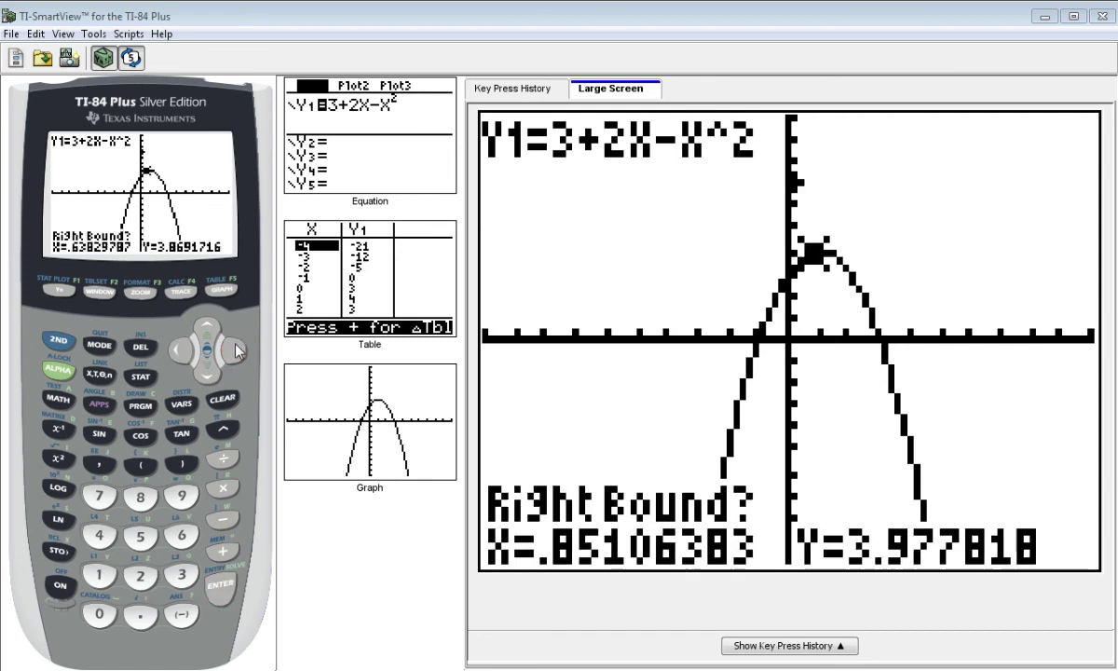
click(236, 351)
click(236, 351)
click(237, 351)
click(237, 351)
click(236, 351)
click(237, 351)
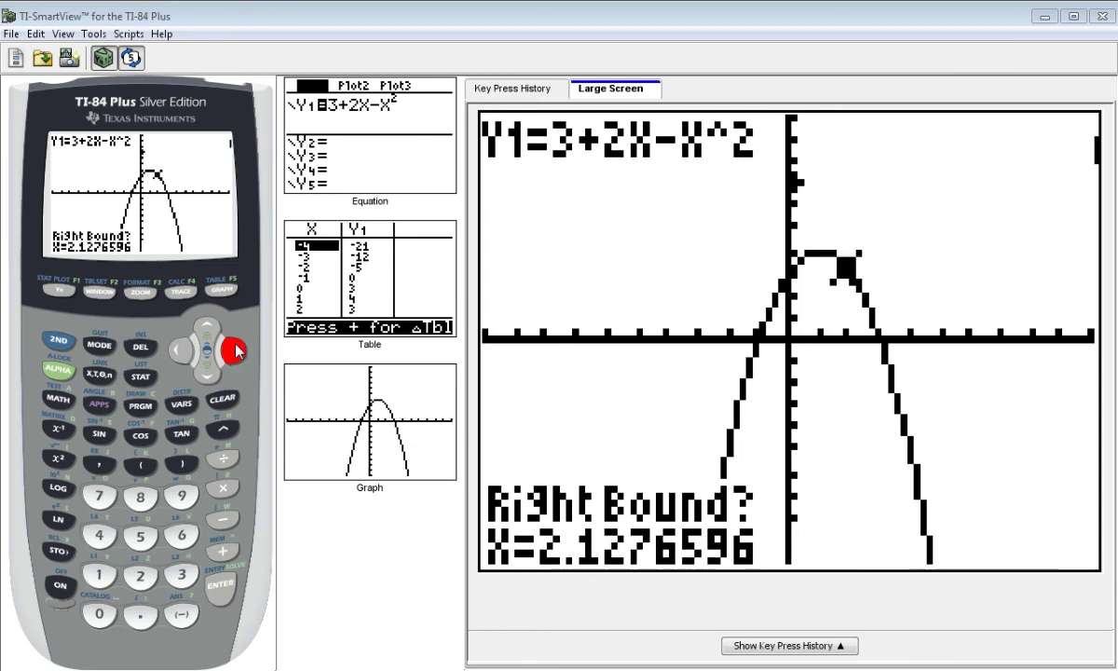
click(226, 589)
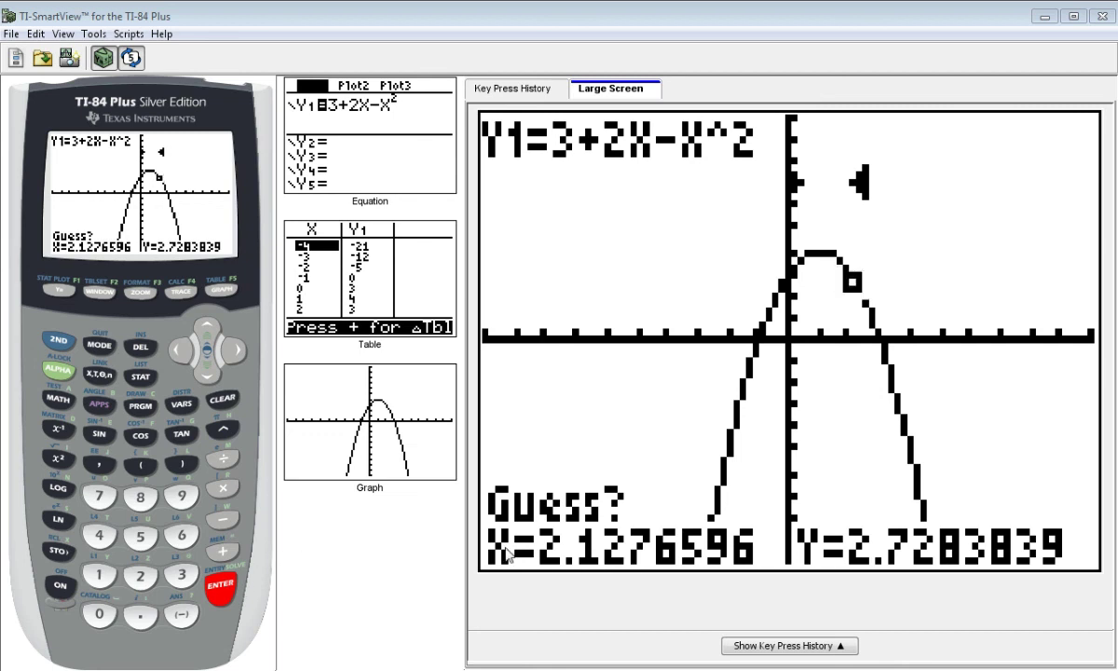
click(224, 587)
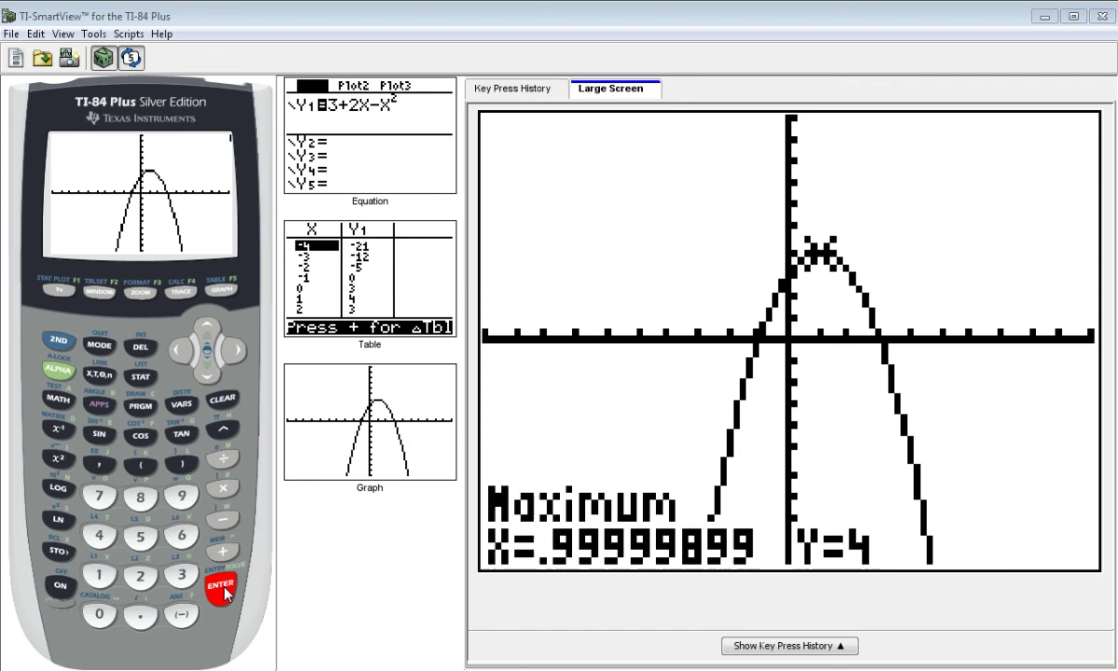